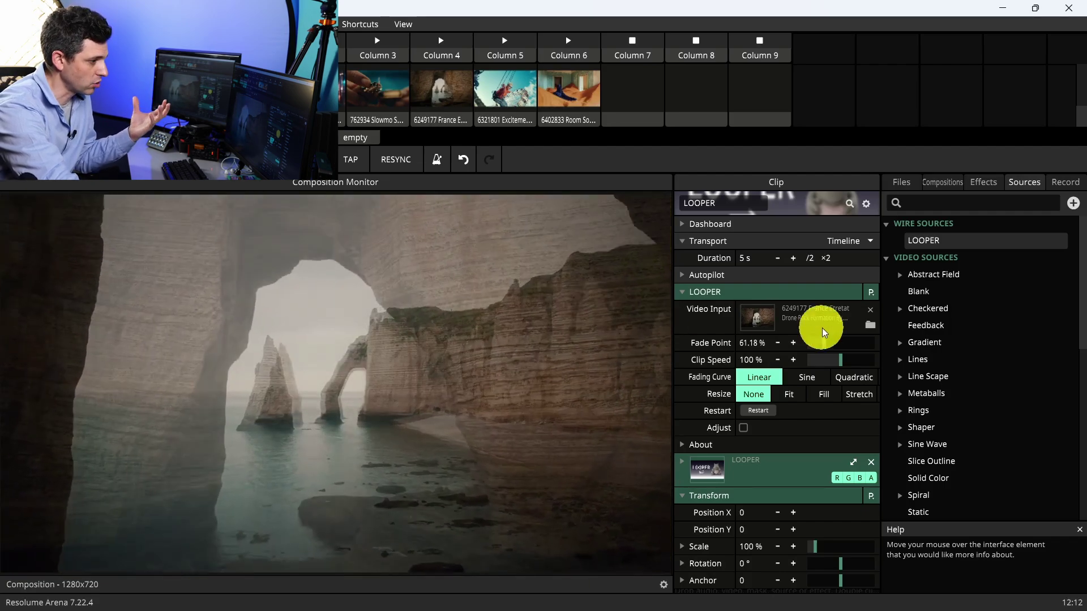
Step: Drag the LOOPER Fade Point slider up to about 64%
{"action": "left_click_drag", "start_coordinate": [825, 344], "coordinate": [823, 362]}
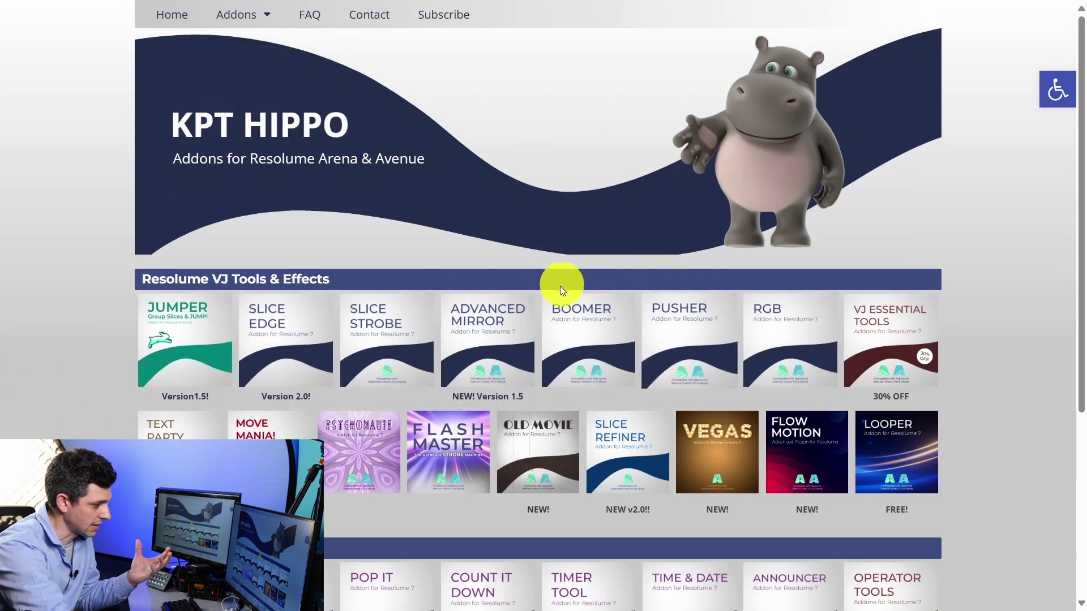
Step: Browse the KPT Hippo addons grid, then open and scroll through the LOOPER (FREE!) product page
{"action": "scroll", "coordinate": [554, 290], "scroll_direction": "down", "scroll_amount": 5}
{"action": "scroll", "coordinate": [587, 296], "scroll_direction": "up", "scroll_amount": 3}
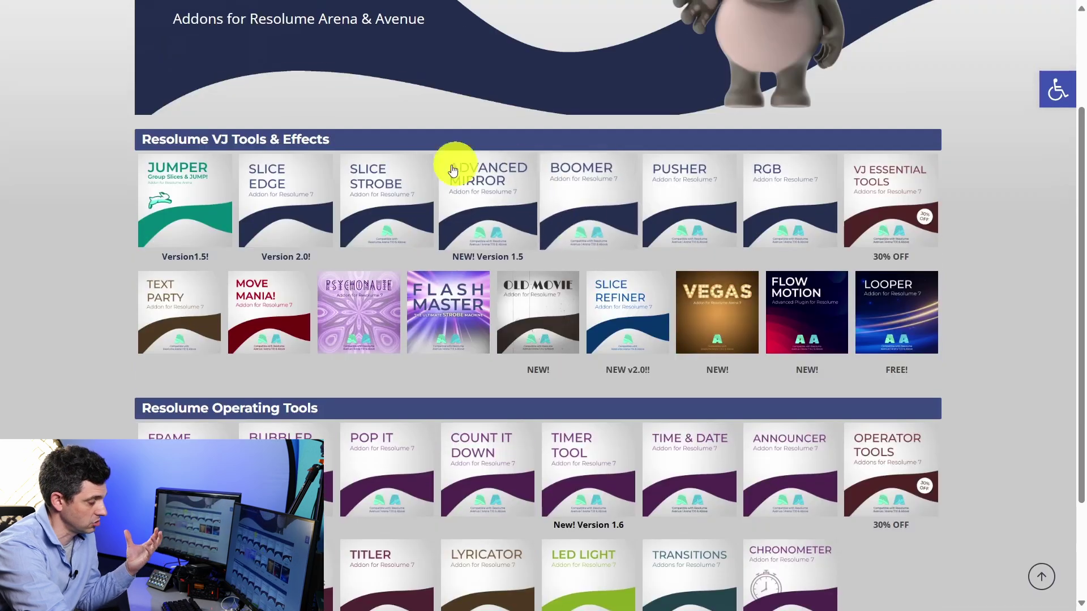
{"action": "scroll", "coordinate": [572, 352], "scroll_direction": "up", "scroll_amount": 1}
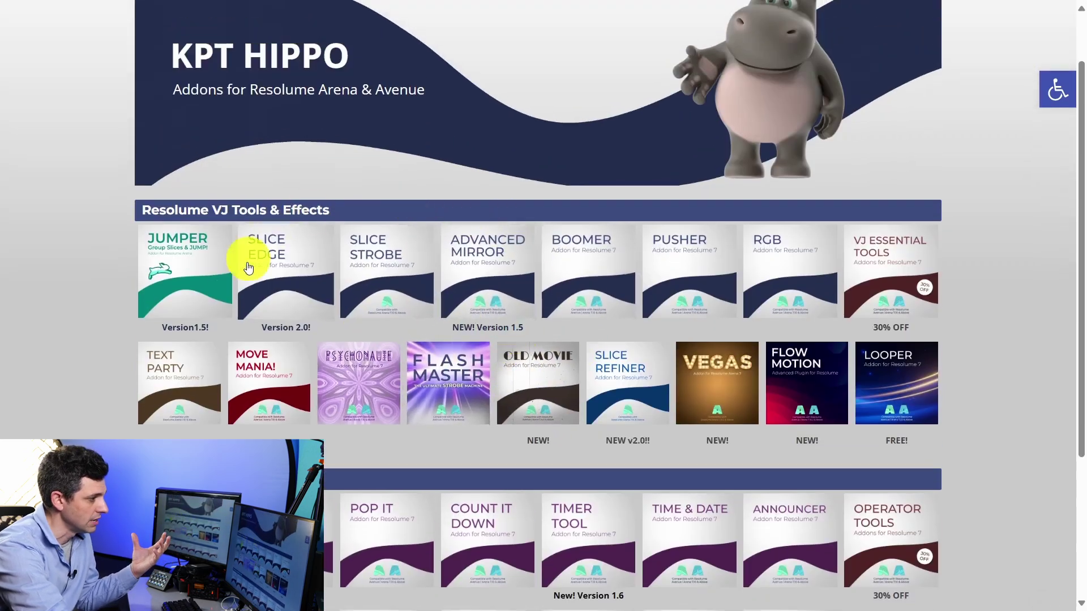
{"action": "scroll", "coordinate": [596, 316], "scroll_direction": "down", "scroll_amount": 2}
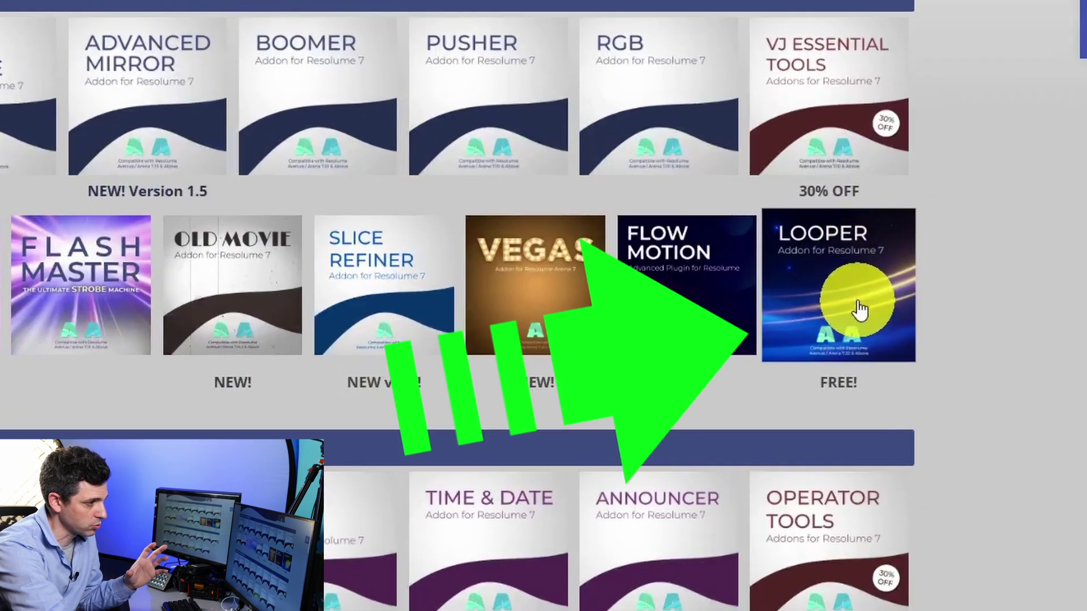
{"action": "left_click", "coordinate": [848, 300]}
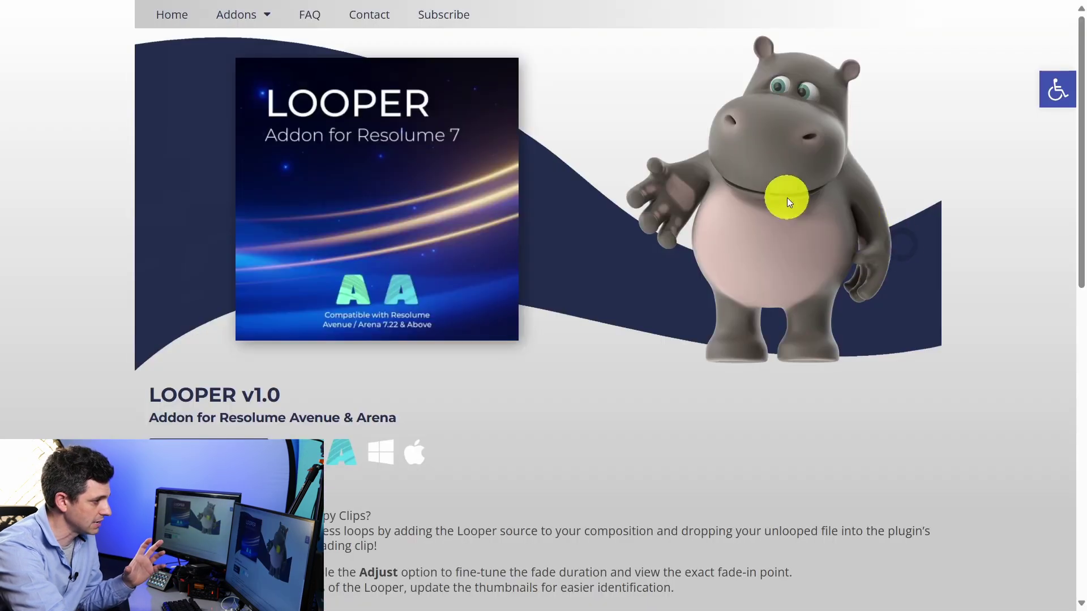
{"action": "scroll", "coordinate": [498, 300], "scroll_direction": "down", "scroll_amount": 5}
{"action": "scroll", "coordinate": [515, 266], "scroll_direction": "down", "scroll_amount": 4}
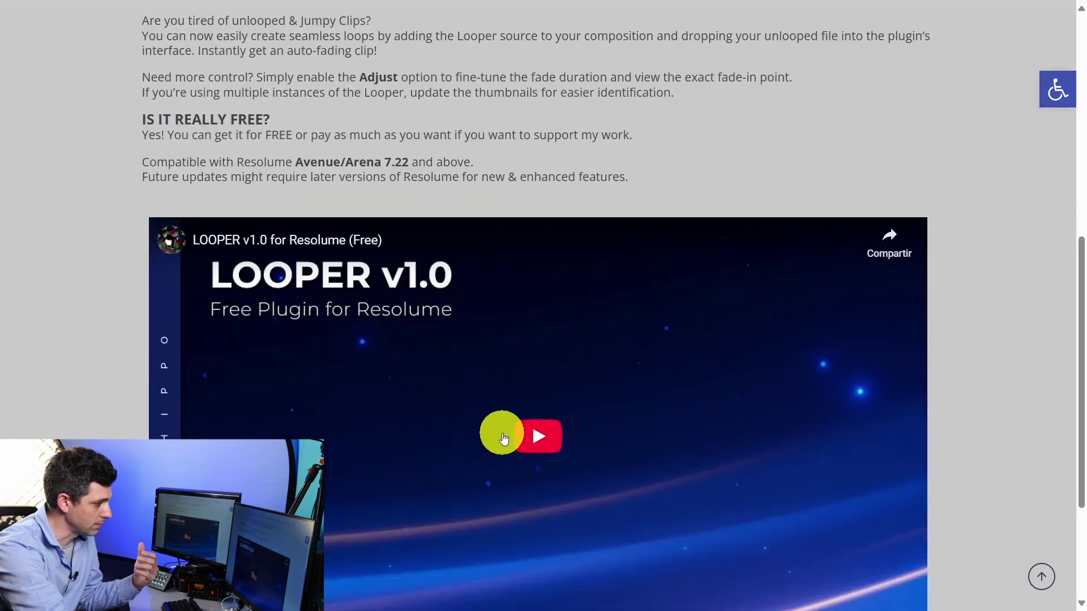
{"action": "scroll", "coordinate": [556, 349], "scroll_direction": "up", "scroll_amount": 6}
{"action": "scroll", "coordinate": [531, 425], "scroll_direction": "down", "scroll_amount": 9}
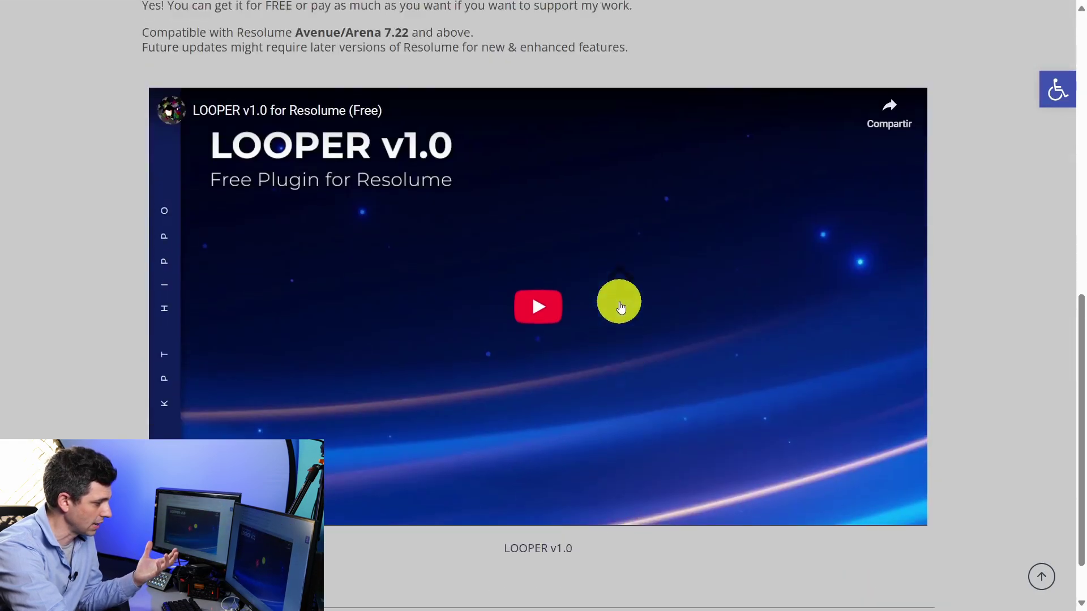
{"action": "scroll", "coordinate": [620, 305], "scroll_direction": "up", "scroll_amount": 8}
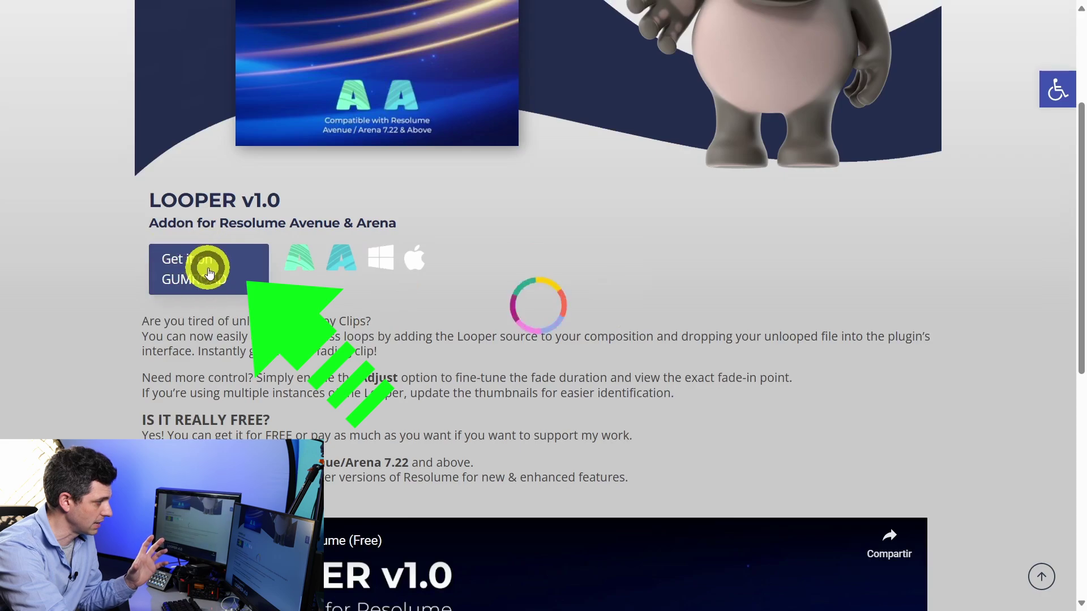
Step: Scroll the Gumroad LOOPER description to the 'Is it really free?' and Resolume 7.22 compatibility notes
{"action": "scroll", "coordinate": [645, 198], "scroll_direction": "down", "scroll_amount": 3}
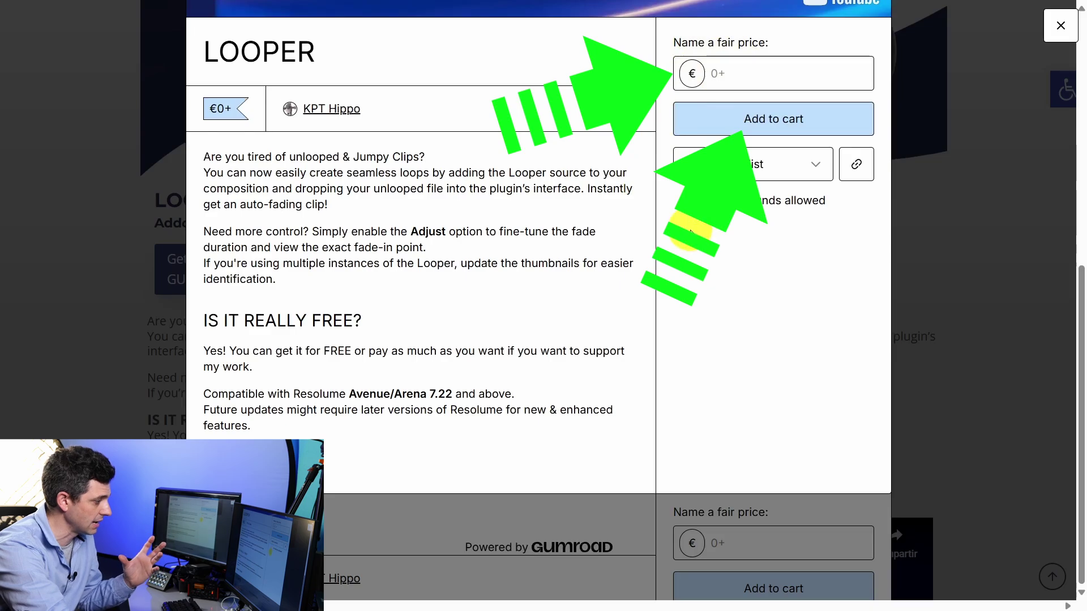
{"action": "scroll", "coordinate": [685, 243], "scroll_direction": "up", "scroll_amount": 5}
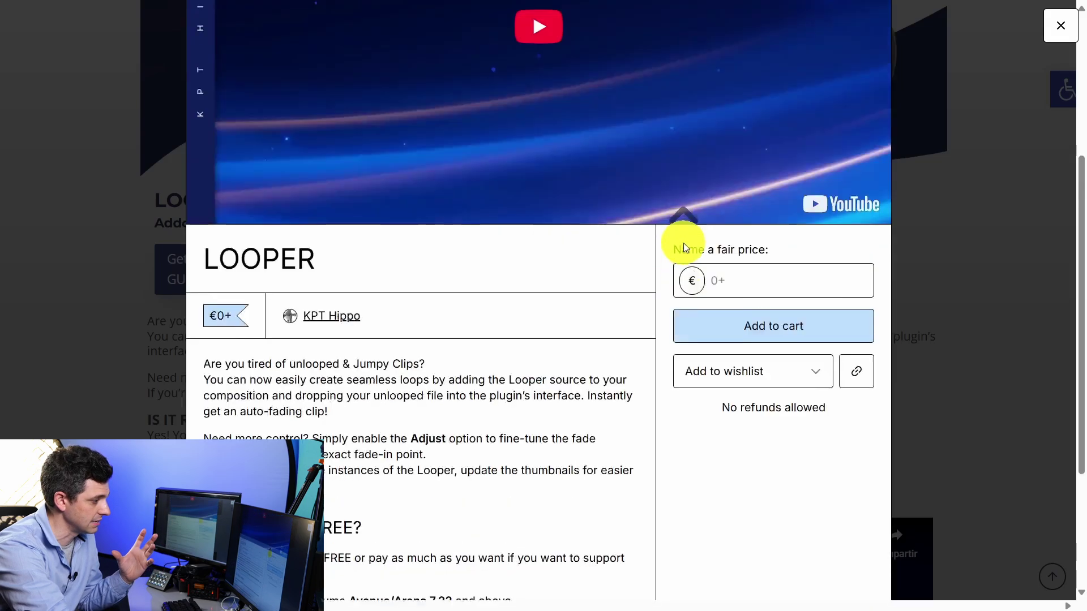
{"action": "scroll", "coordinate": [686, 243], "scroll_direction": "down", "scroll_amount": 4}
{"action": "scroll", "coordinate": [684, 248], "scroll_direction": "down", "scroll_amount": 2}
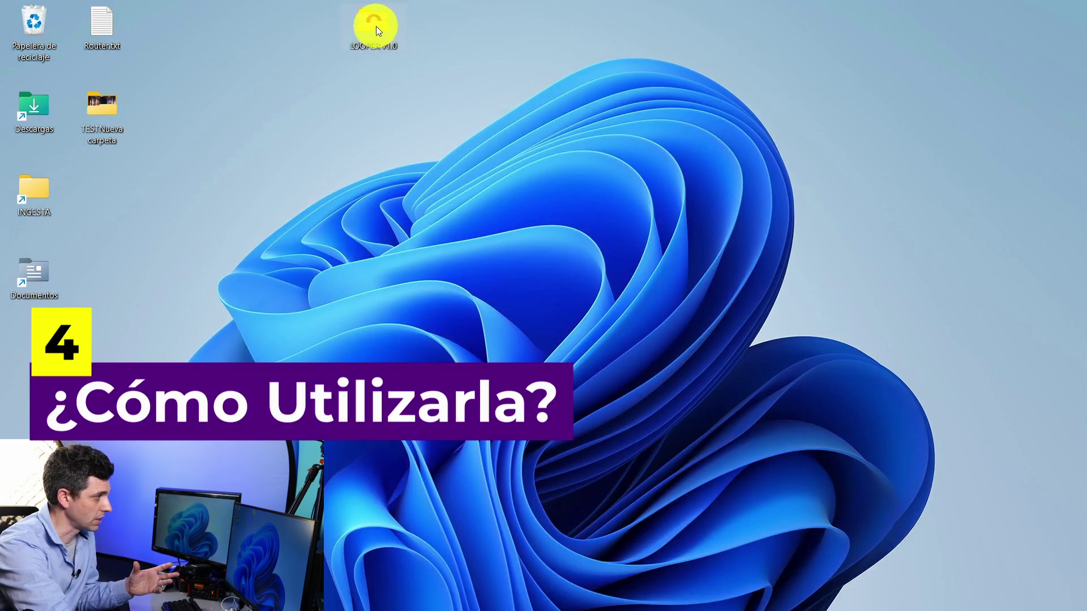
Step: Open the LOOPER v1.0 desktop folder and launch LOOPER.cwired in Resolume Arena
{"action": "double_click", "coordinate": [376, 26]}
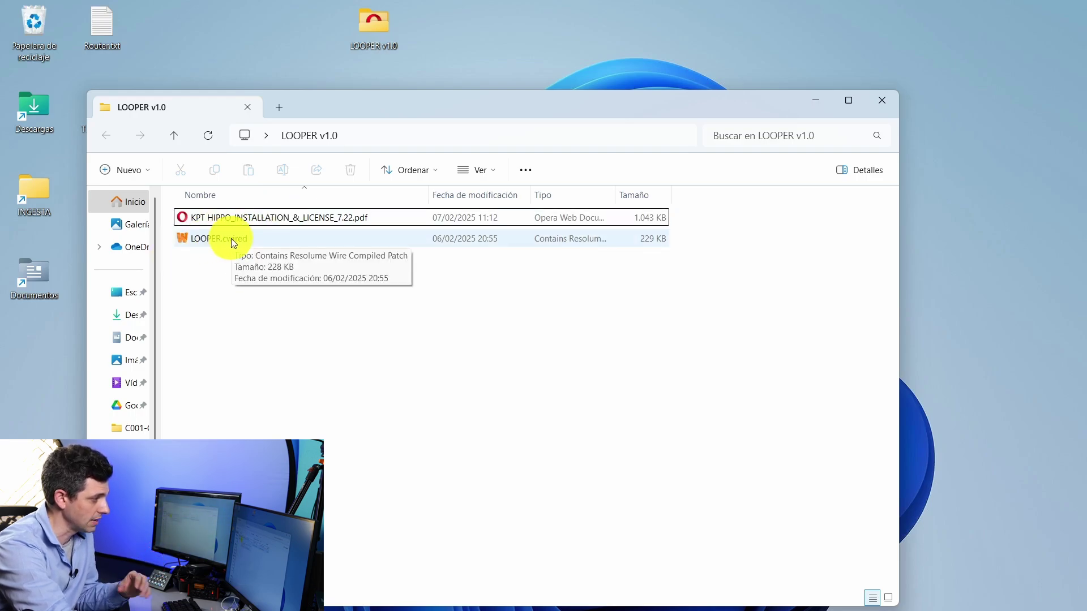
{"action": "double_click", "coordinate": [232, 240]}
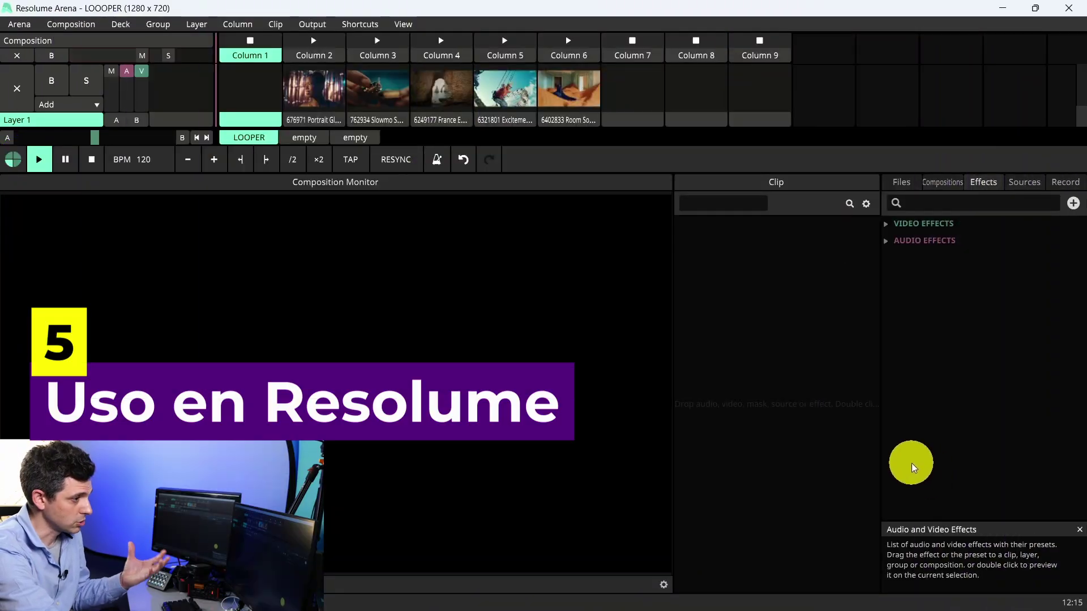
Step: Drag the LOOPER wire source from the Sources list into Layer 1's Column 1 slot
{"action": "left_click", "coordinate": [1024, 182]}
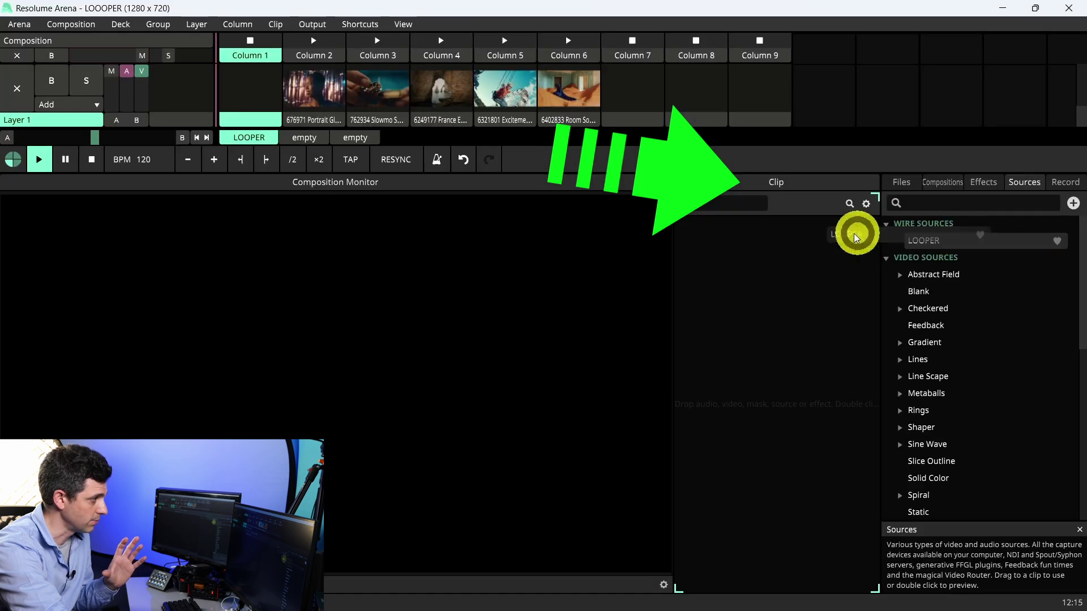
{"action": "left_click_drag", "start_coordinate": [798, 187], "coordinate": [249, 87]}
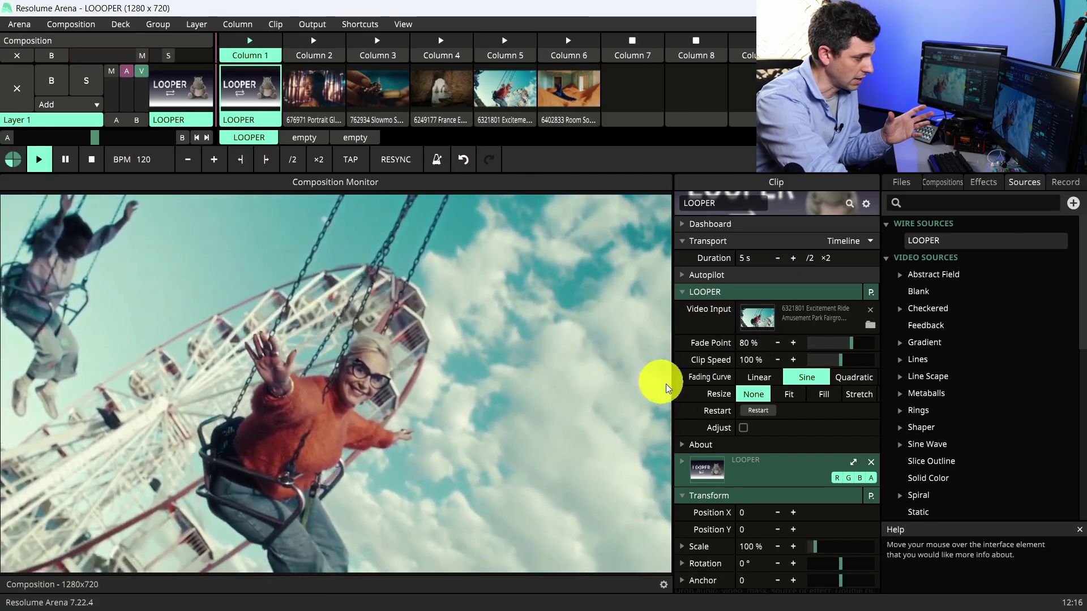
Step: Turn on LOOPER's Adjust preview and lower the Fade Point to 77%, giving 3.340s fade time
{"action": "left_click", "coordinate": [743, 427]}
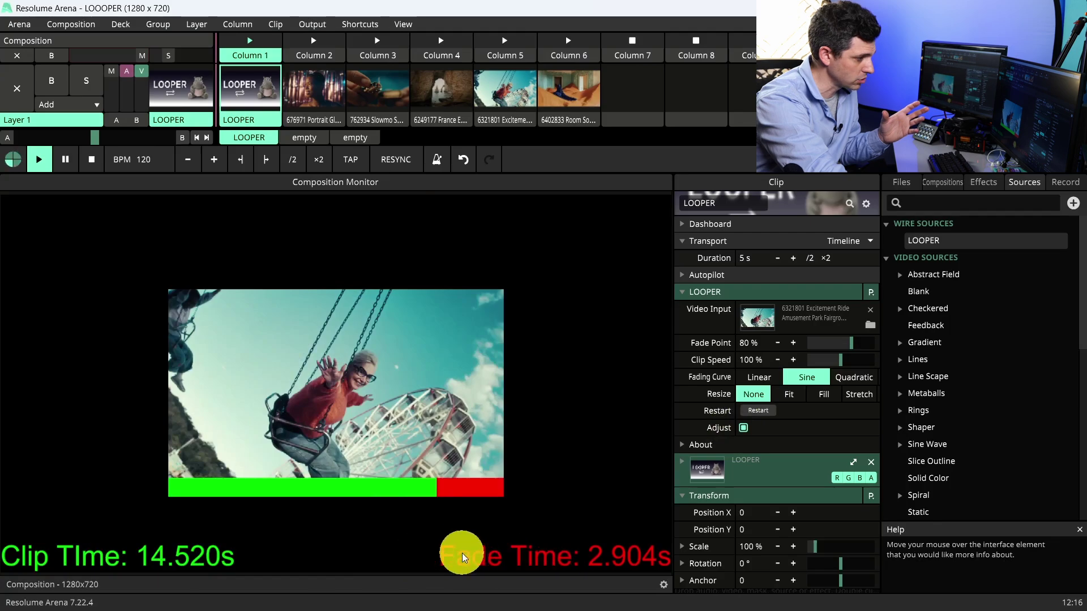
{"action": "left_click_drag", "start_coordinate": [854, 348], "coordinate": [849, 348]}
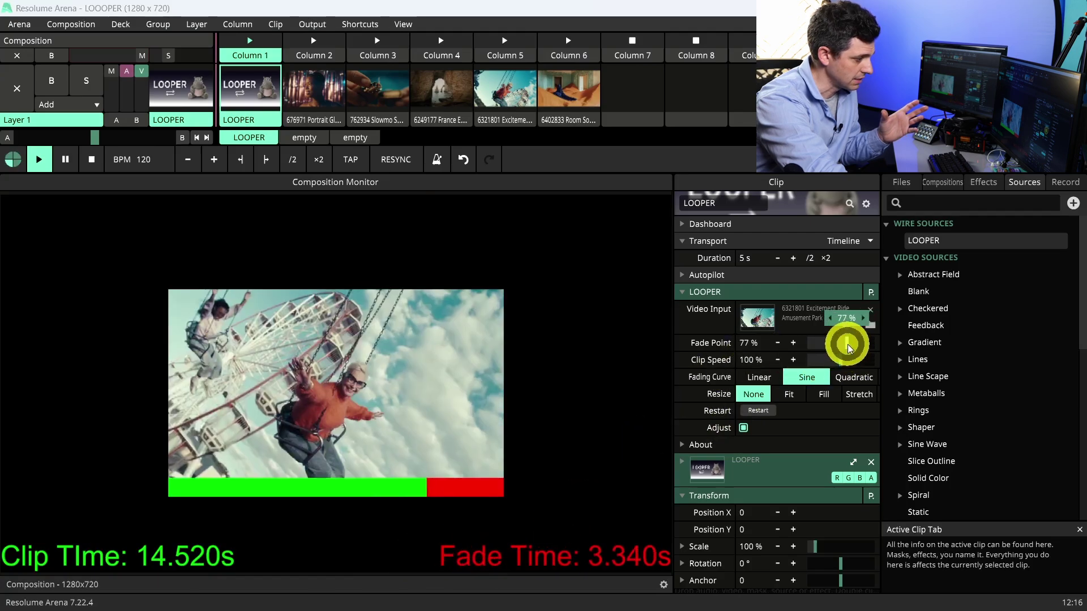
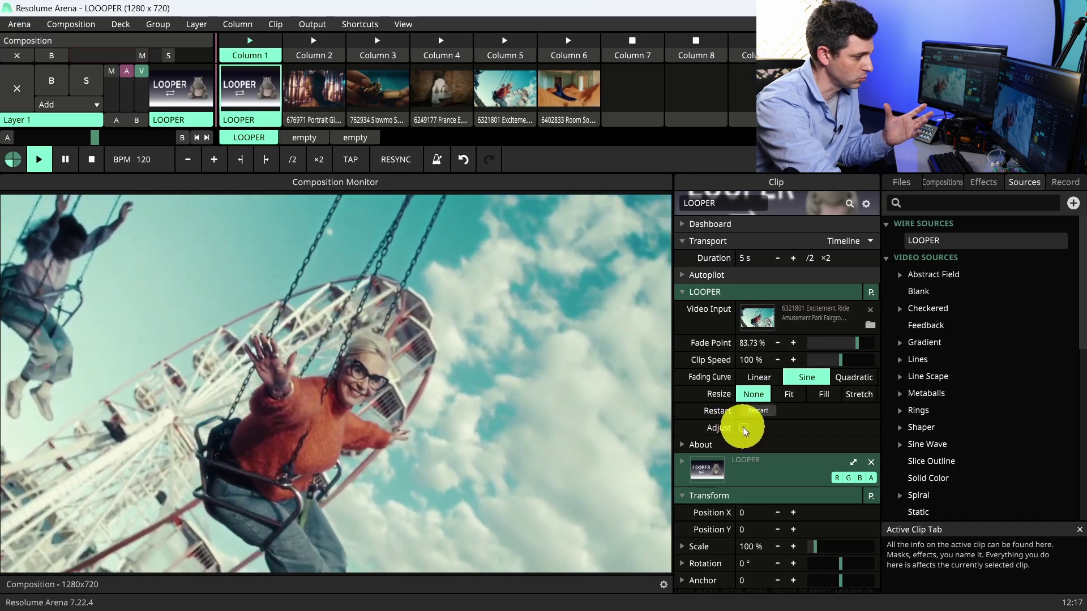
Step: Lower the LOOPER clip's fade point to about 80%
{"action": "left_click_drag", "start_coordinate": [857, 352], "coordinate": [853, 346]}
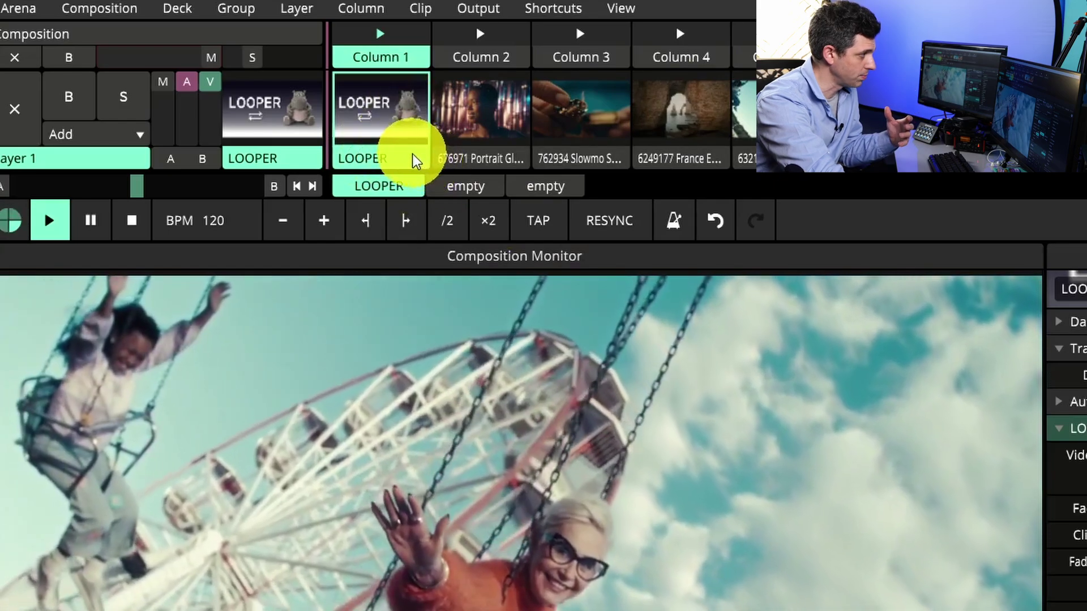
Step: Update the Column 1 LOOPER clip's thumbnail from its looped swing-ride video
{"action": "right_click", "coordinate": [413, 159]}
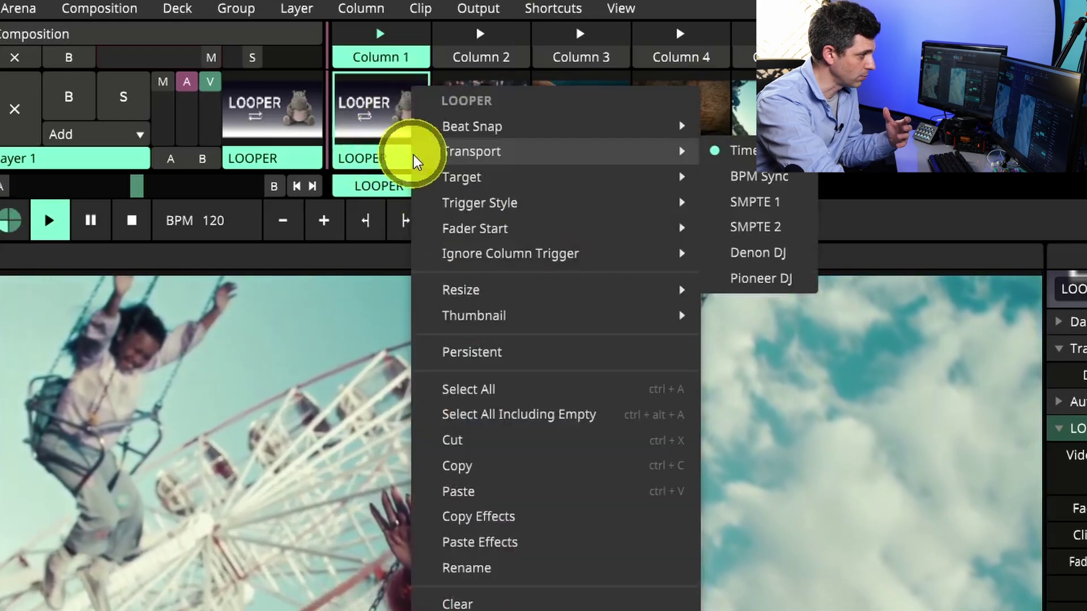
{"action": "mouse_move", "coordinate": [560, 331]}
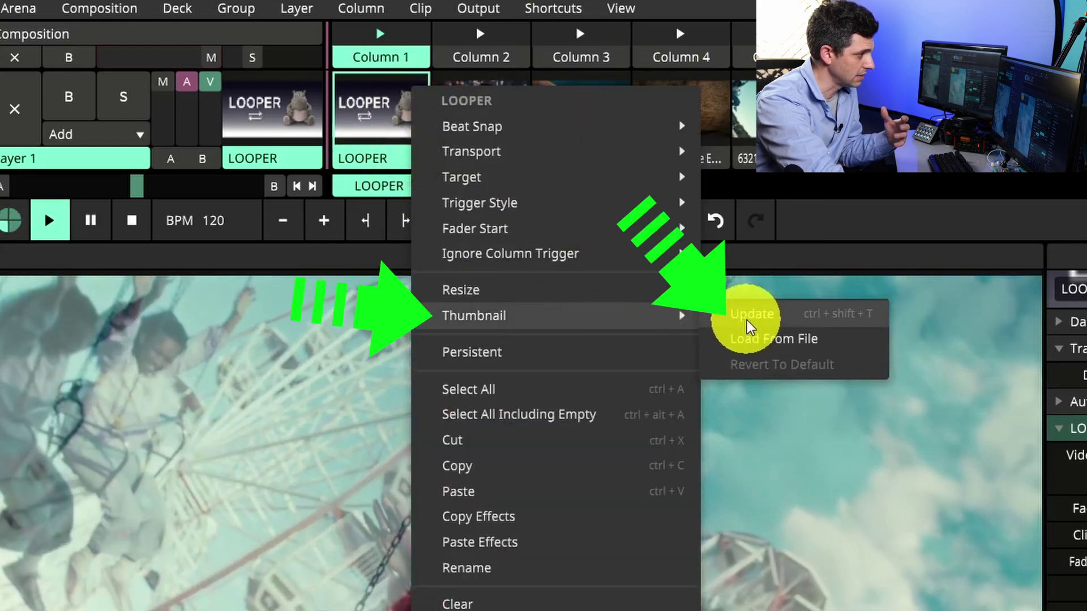
{"action": "left_click", "coordinate": [753, 315]}
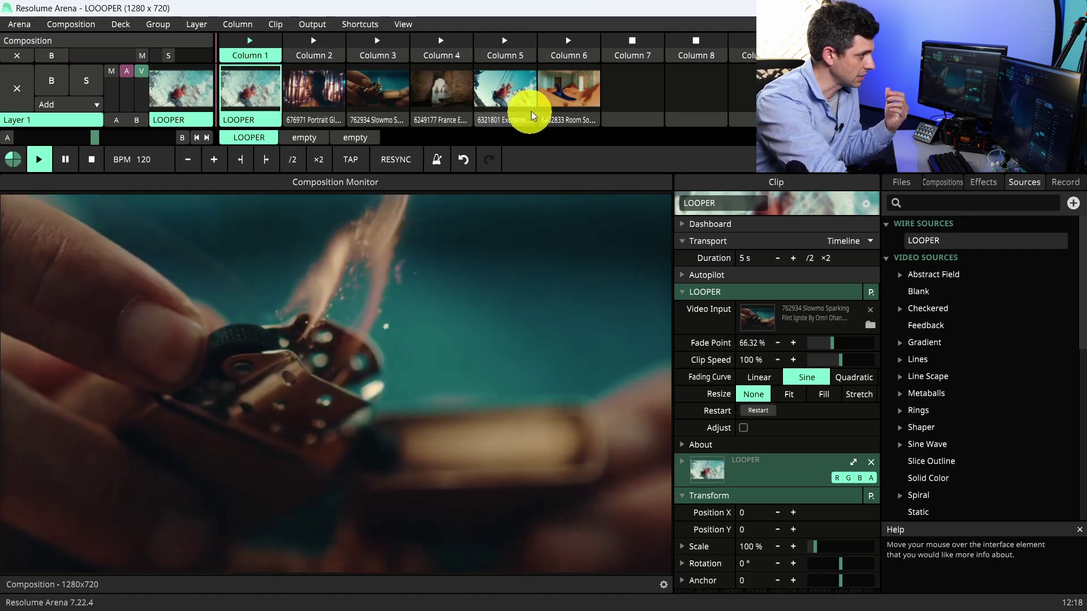
Step: Launch the 762934 Slowmo clip in Column 3, then relaunch the Column 1 LOOPER clip
{"action": "left_click", "coordinate": [399, 91]}
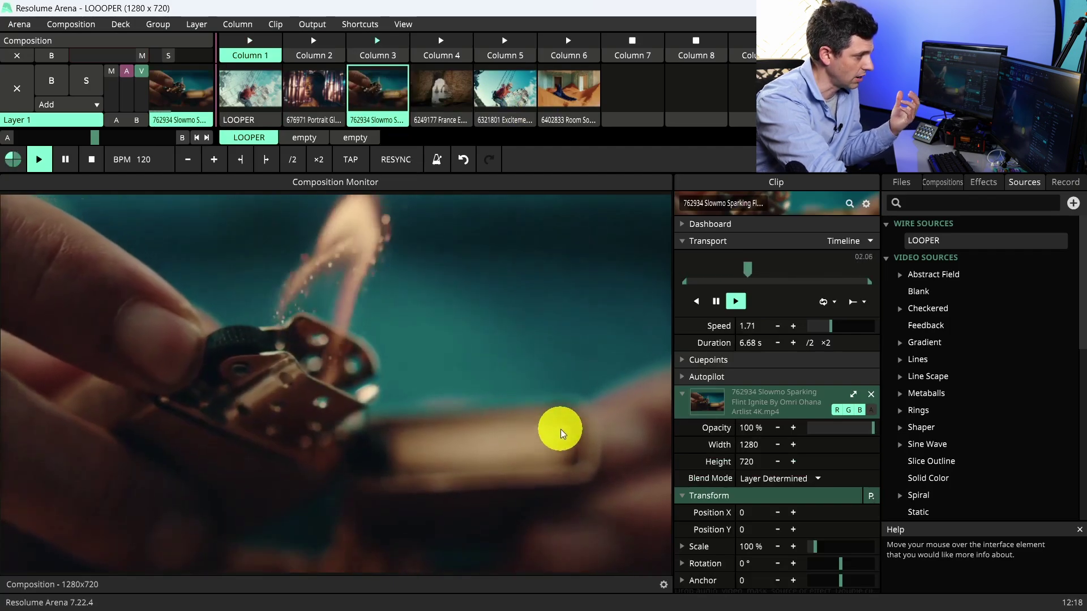
{"action": "left_click", "coordinate": [274, 96]}
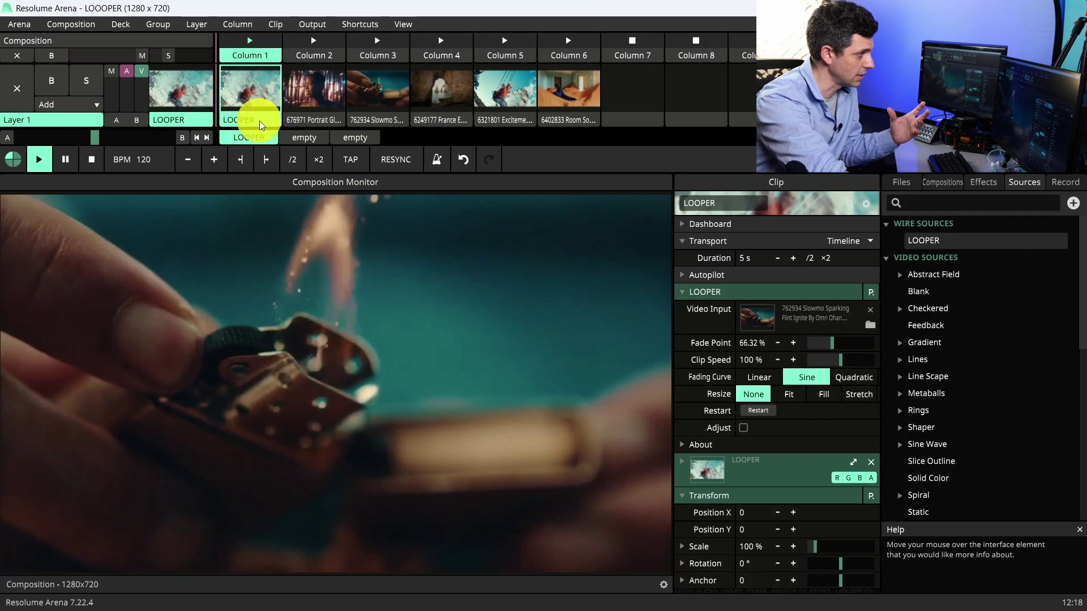
Step: Update the LOOPER clip's thumbnail to show the looped flint-lighter footage
{"action": "right_click", "coordinate": [262, 125]}
{"action": "mouse_move", "coordinate": [392, 231]}
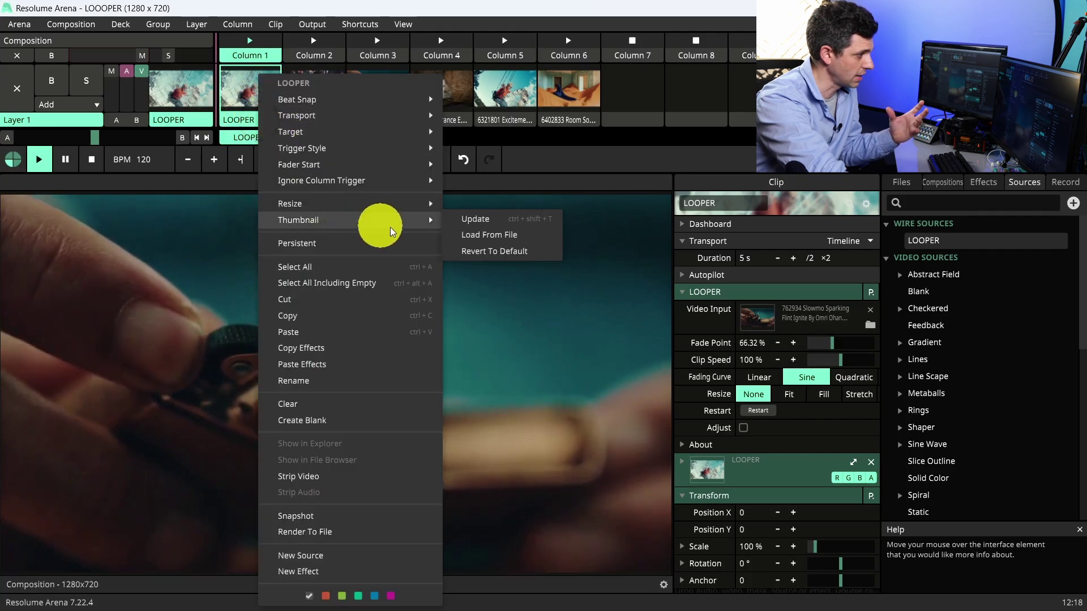
{"action": "left_click", "coordinate": [493, 227]}
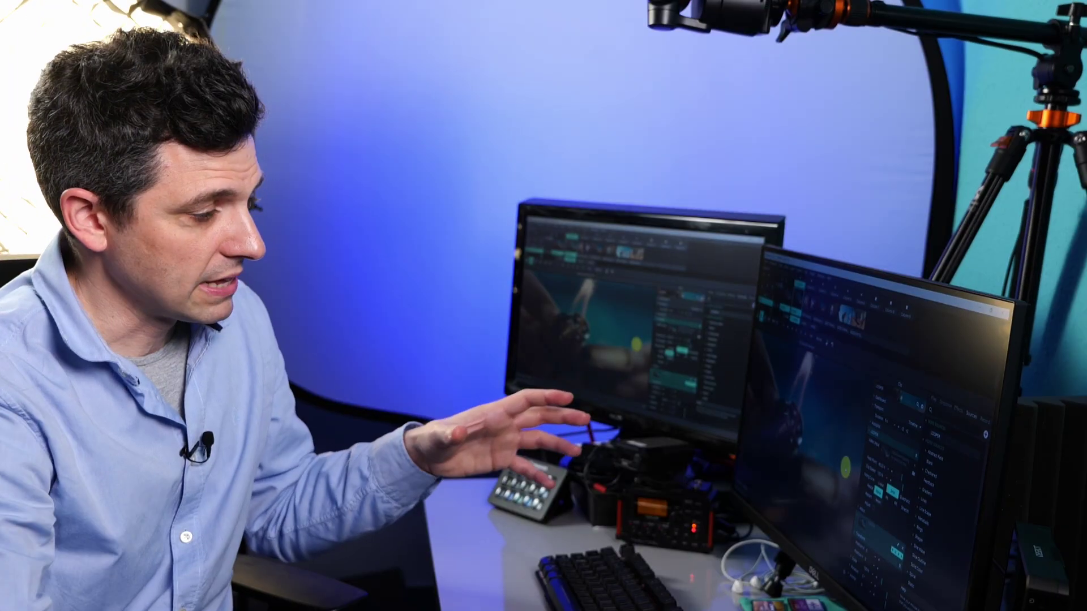